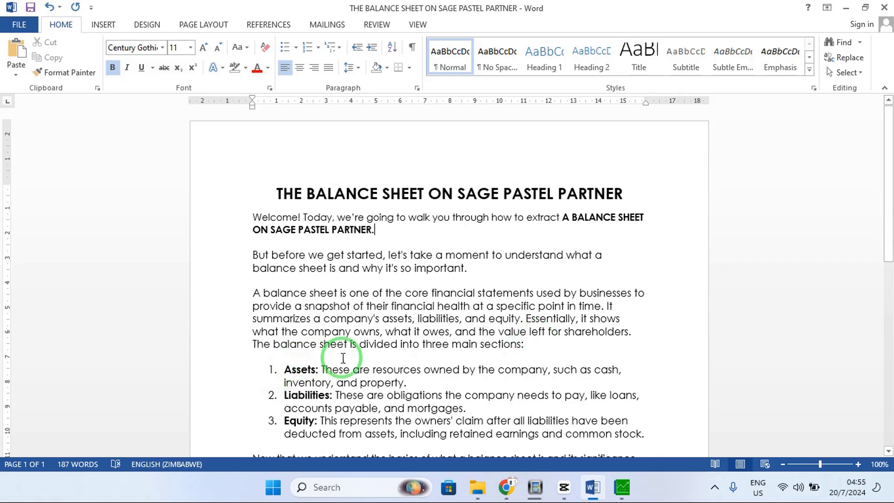
Switch to Sage Pastel Partner and open the general ledger's Balance Sheet report options, declining to view open batches
{"action": "scroll", "coordinate": [372, 351], "scroll_direction": "down", "scroll_amount": 3}
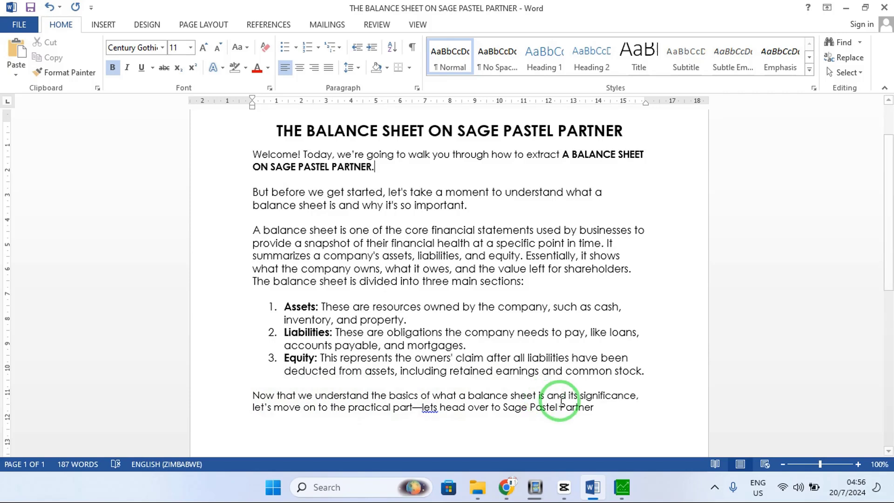
{"action": "left_click", "coordinate": [621, 484]}
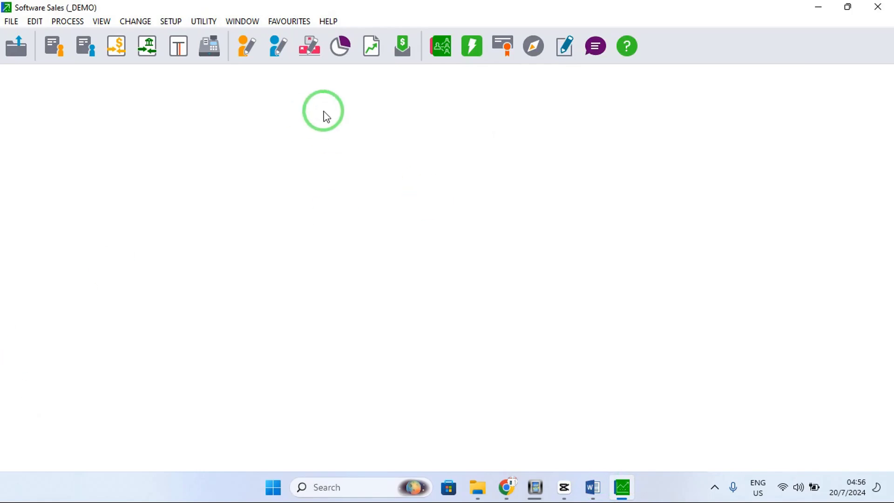
{"action": "left_click", "coordinate": [104, 23]}
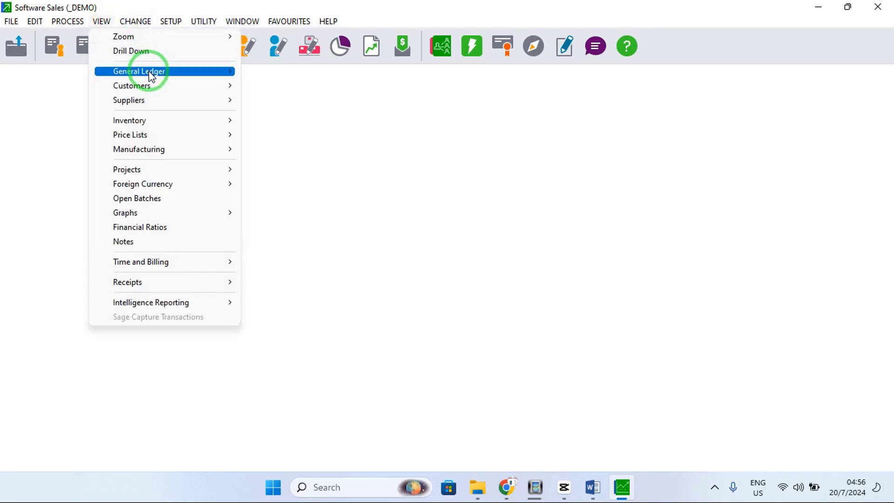
{"action": "mouse_move", "coordinate": [148, 73]}
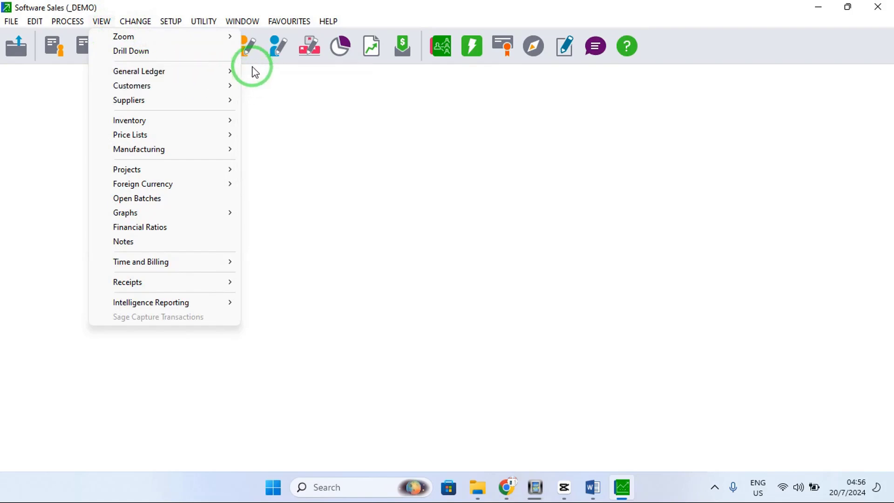
{"action": "mouse_move", "coordinate": [222, 72]}
{"action": "mouse_move", "coordinate": [315, 78]}
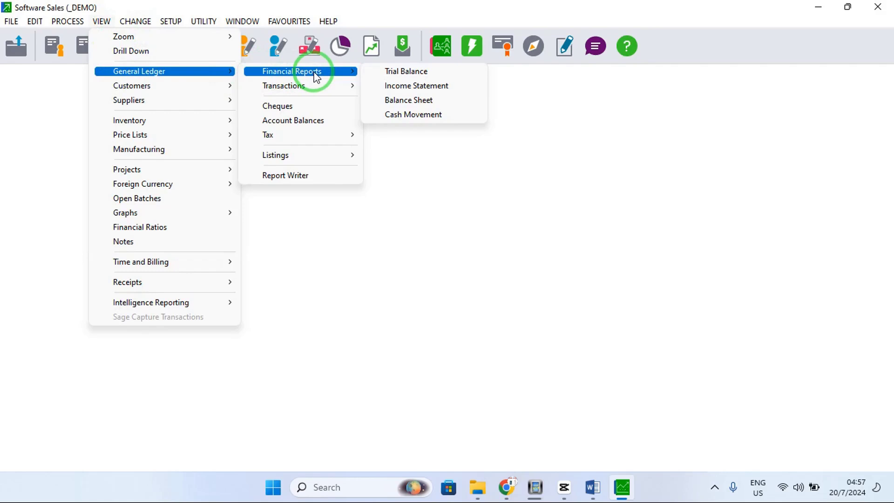
{"action": "left_click", "coordinate": [431, 104]}
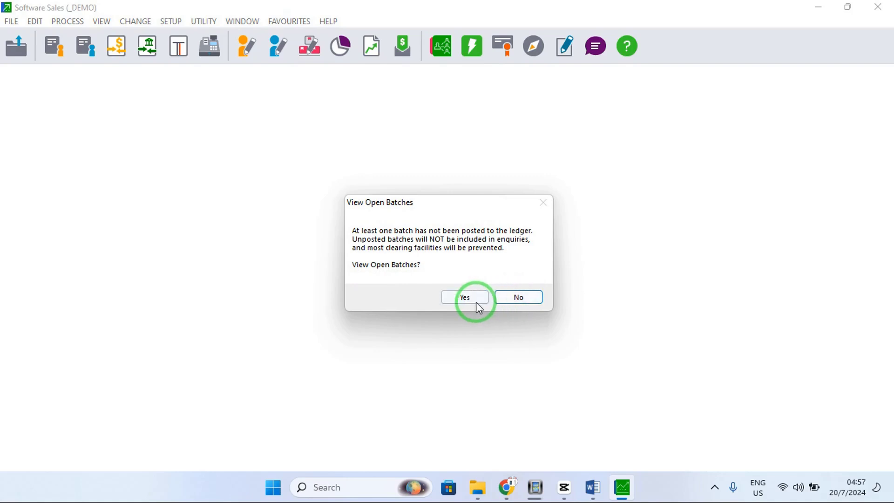
{"action": "left_click", "coordinate": [508, 298]}
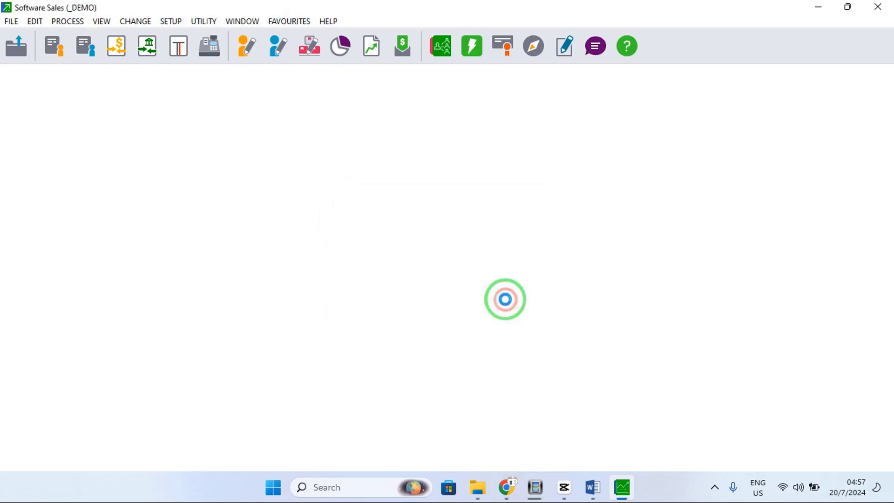
{"action": "left_click_drag", "start_coordinate": [362, 190], "coordinate": [329, 152]}
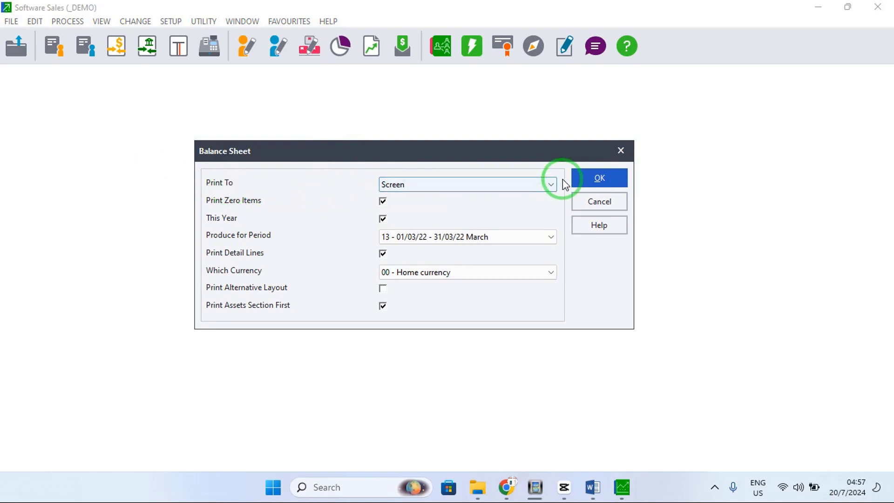
Set the balance sheet to print to Screen, without zero items, for period 13 - 01/03/22 - 31/03/22 March
{"action": "left_click", "coordinate": [547, 186]}
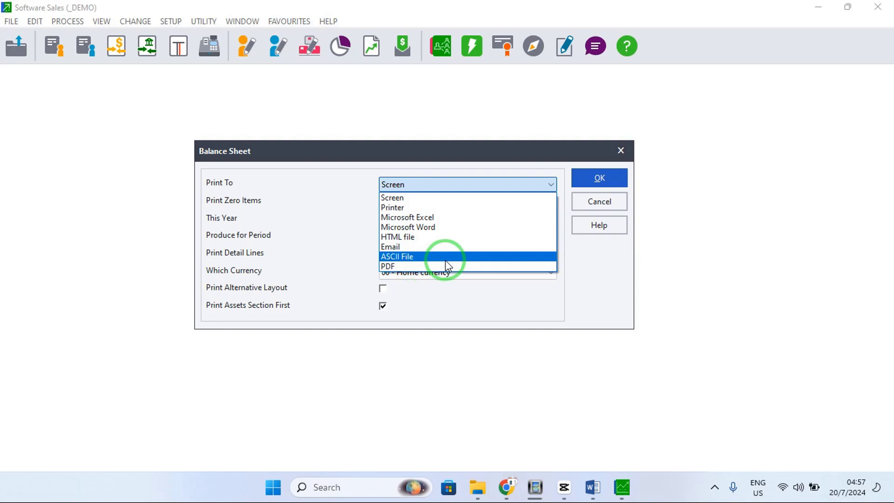
{"action": "left_click", "coordinate": [461, 196]}
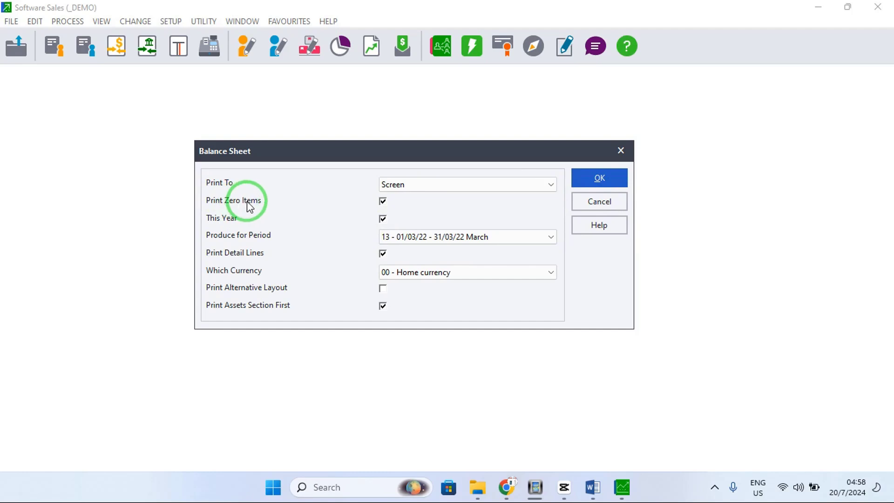
{"action": "left_click", "coordinate": [381, 201]}
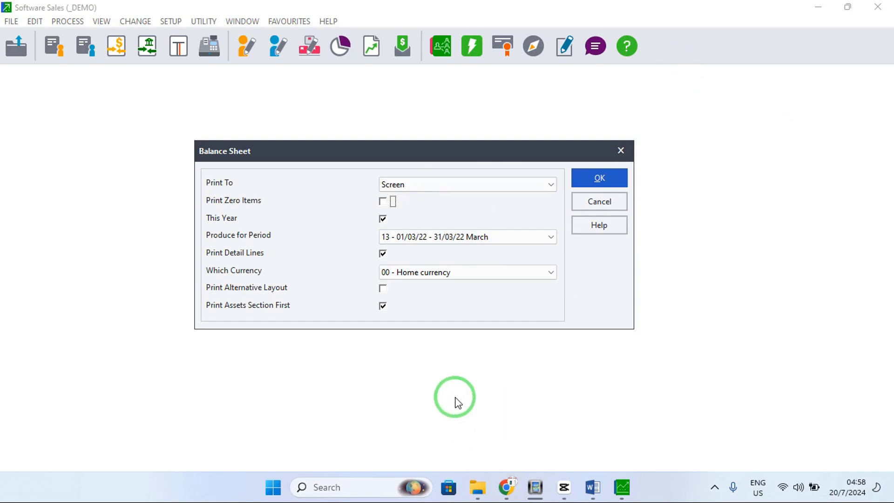
{"action": "left_click", "coordinate": [551, 238]}
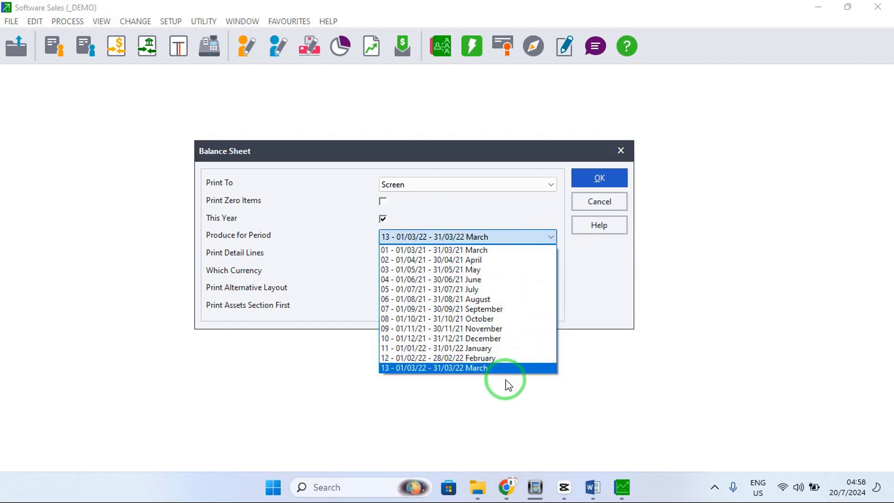
{"action": "left_click", "coordinate": [482, 371]}
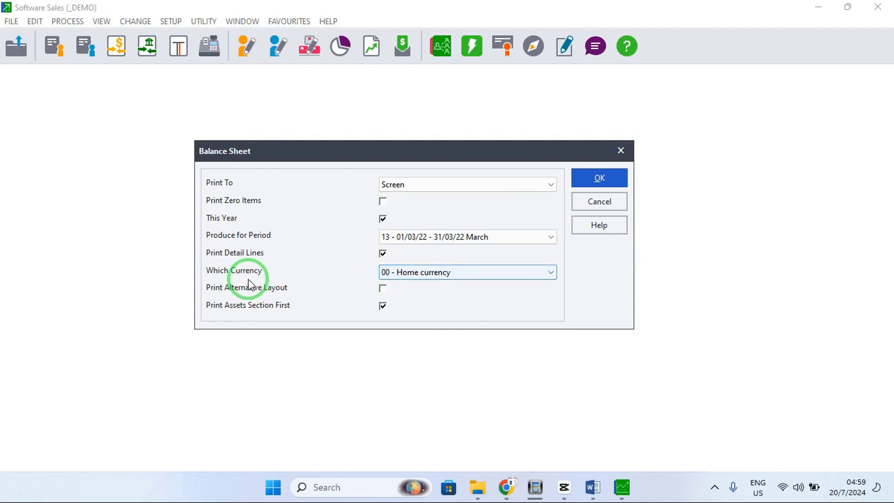
Choose 00 - Home currency, keep Print Assets Section First enabled, and produce the balance sheet
{"action": "left_click", "coordinate": [522, 274]}
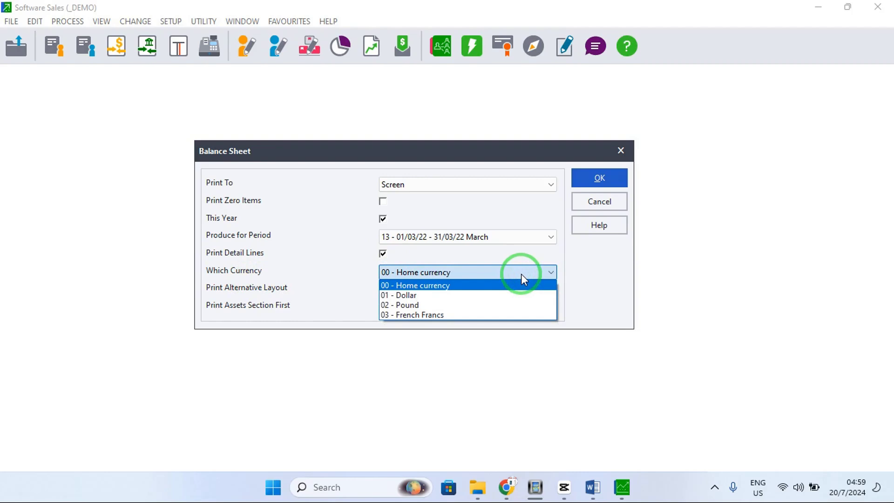
{"action": "left_click", "coordinate": [496, 284]}
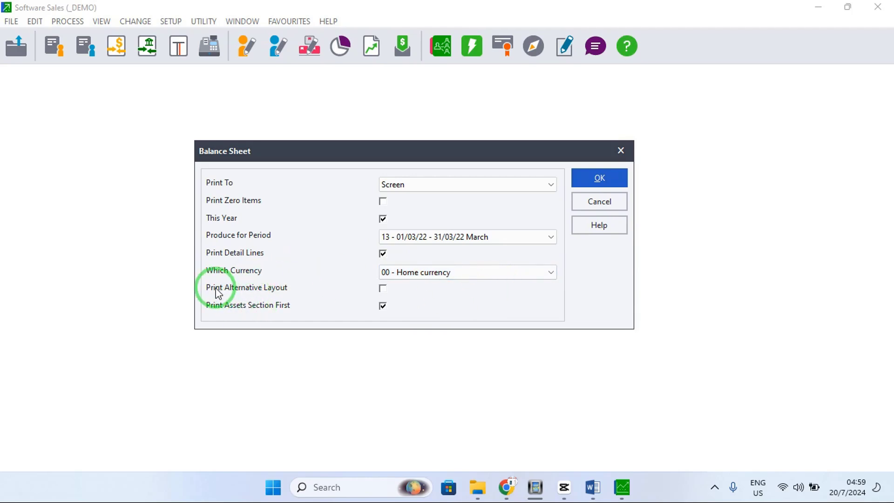
{"action": "left_click", "coordinate": [382, 305]}
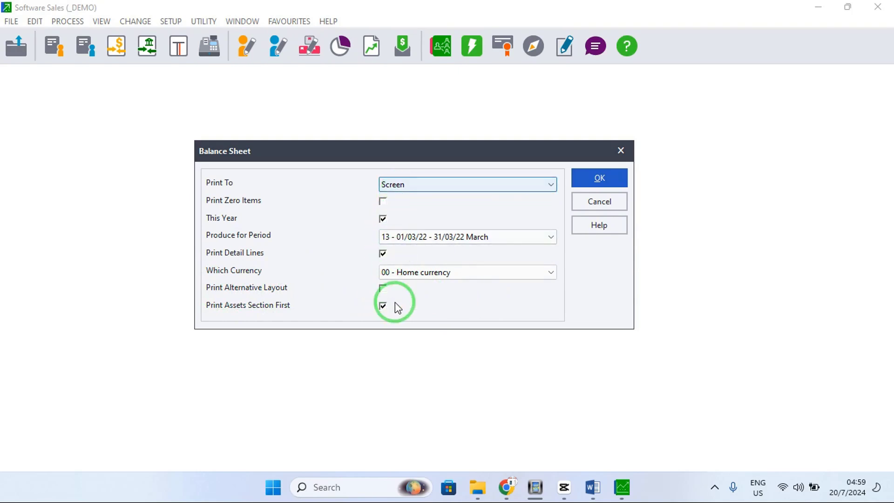
{"action": "left_click", "coordinate": [397, 275]}
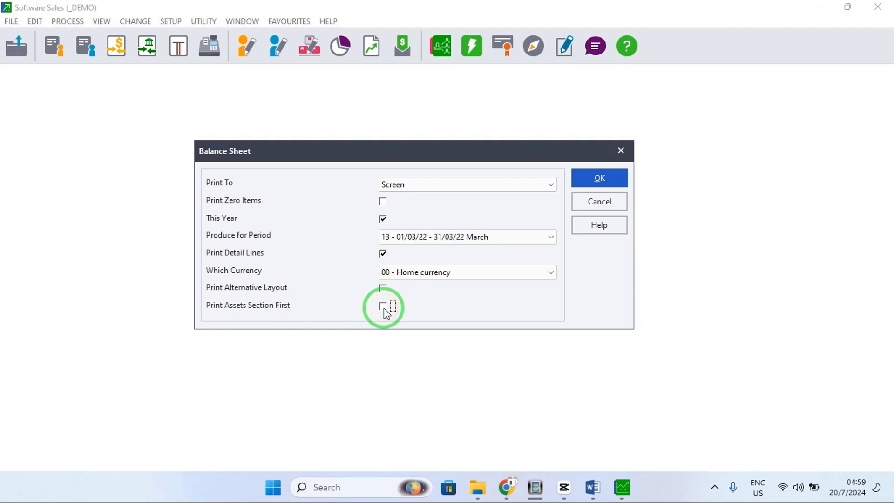
{"action": "left_click", "coordinate": [383, 308]}
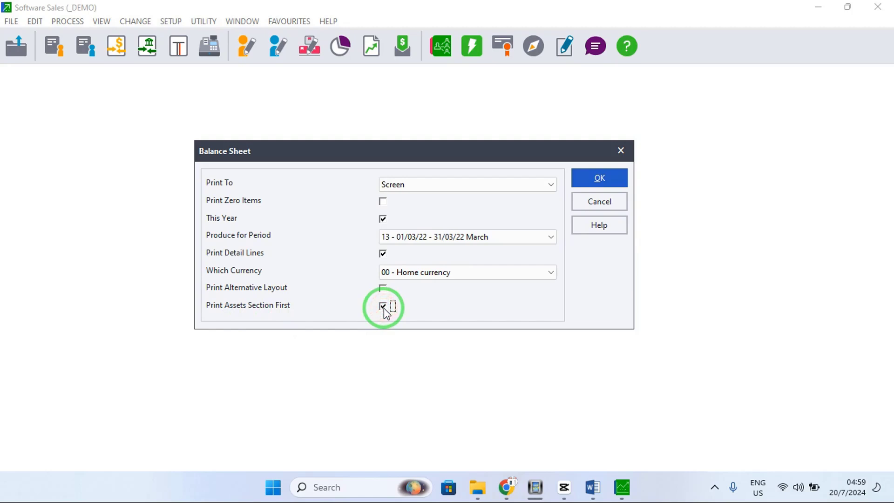
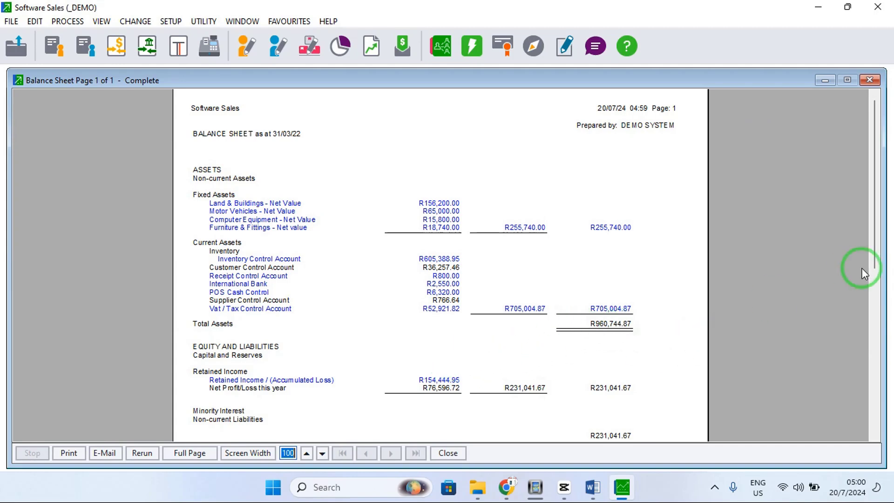
{"action": "left_click_drag", "start_coordinate": [877, 270], "coordinate": [855, 336]}
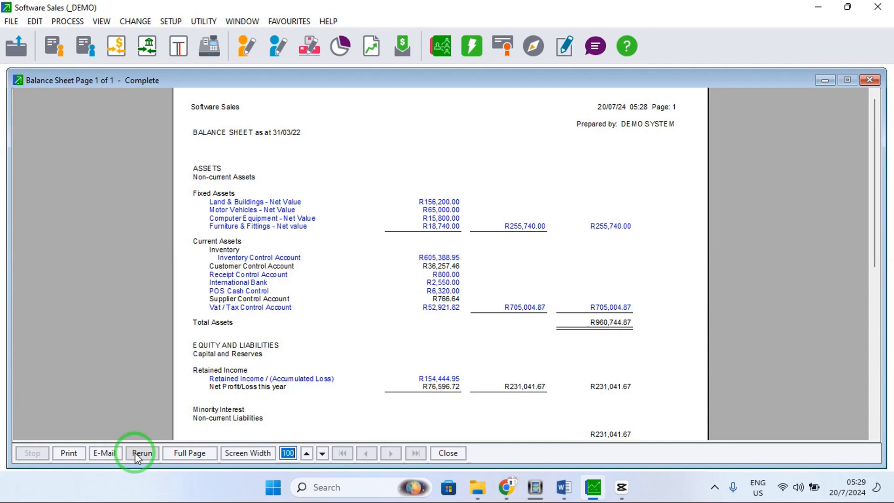
Rerun the balance sheet for the same period and currency with Print Alternative Layout enabled
{"action": "left_click", "coordinate": [139, 454]}
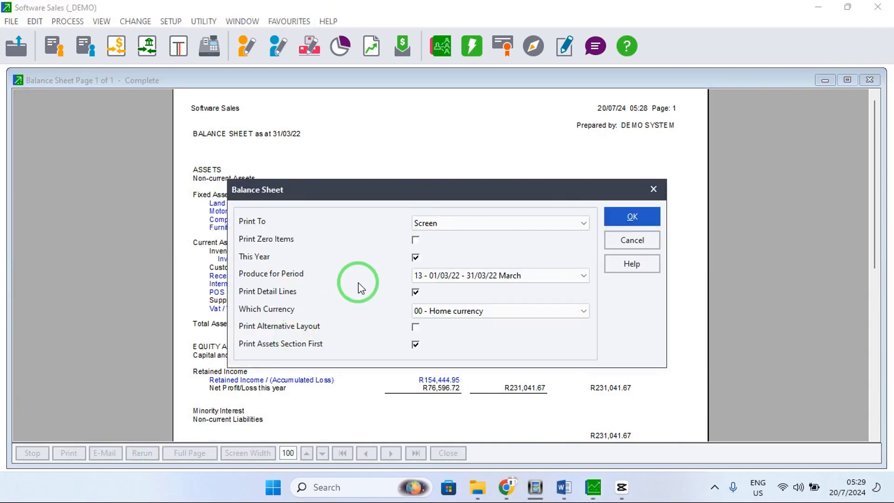
{"action": "left_click_drag", "start_coordinate": [347, 183], "coordinate": [298, 159]}
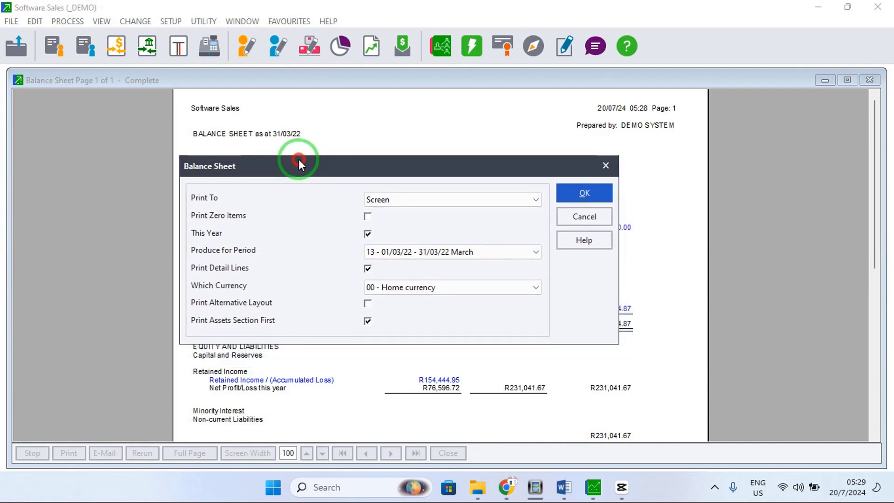
{"action": "left_click", "coordinate": [423, 250]}
{"action": "left_click", "coordinate": [383, 200]}
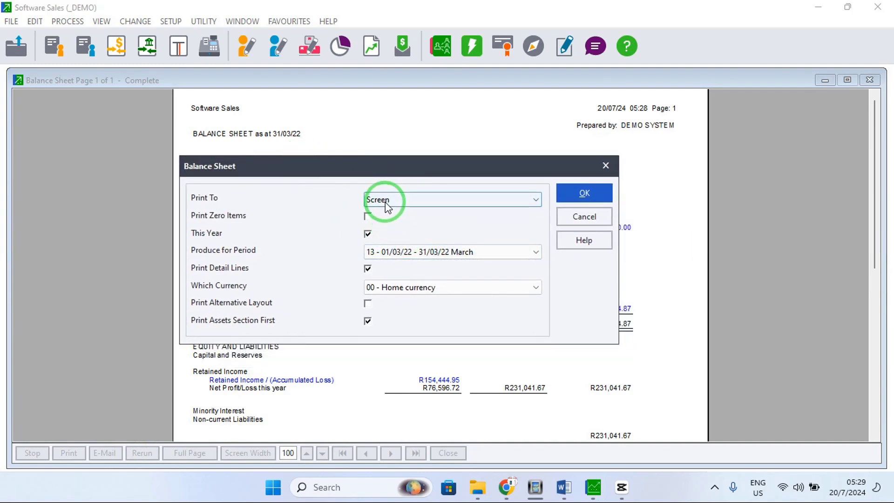
{"action": "left_click", "coordinate": [381, 251]}
{"action": "left_click", "coordinate": [379, 291]}
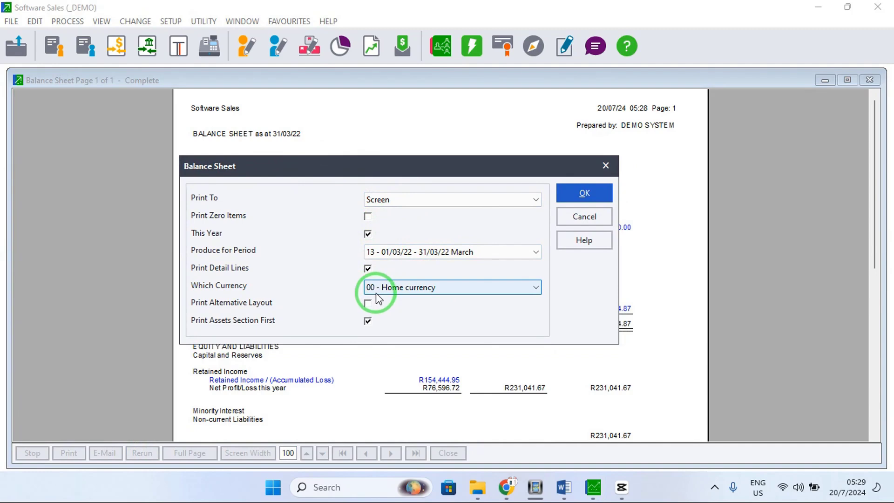
{"action": "left_click", "coordinate": [367, 306]}
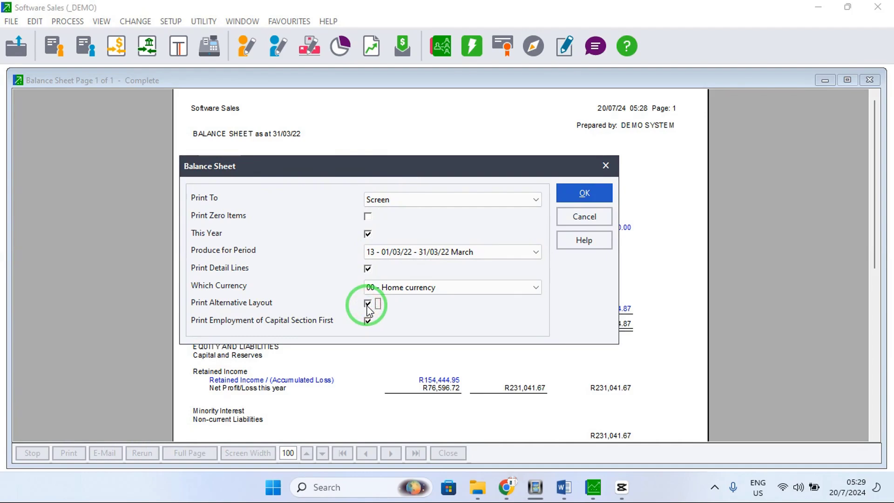
{"action": "left_click", "coordinate": [584, 194]}
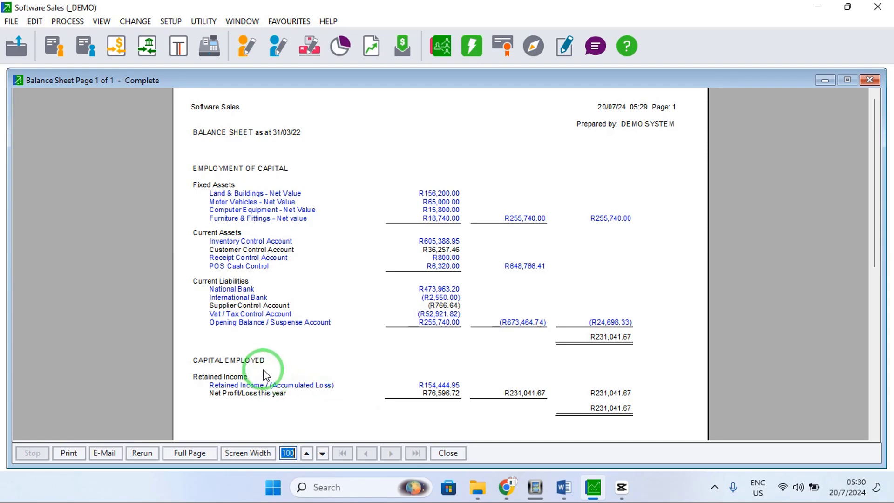
Rerun the alternative-layout balance sheet with Print Employment of Capital Section First disabled
{"action": "left_click", "coordinate": [142, 456]}
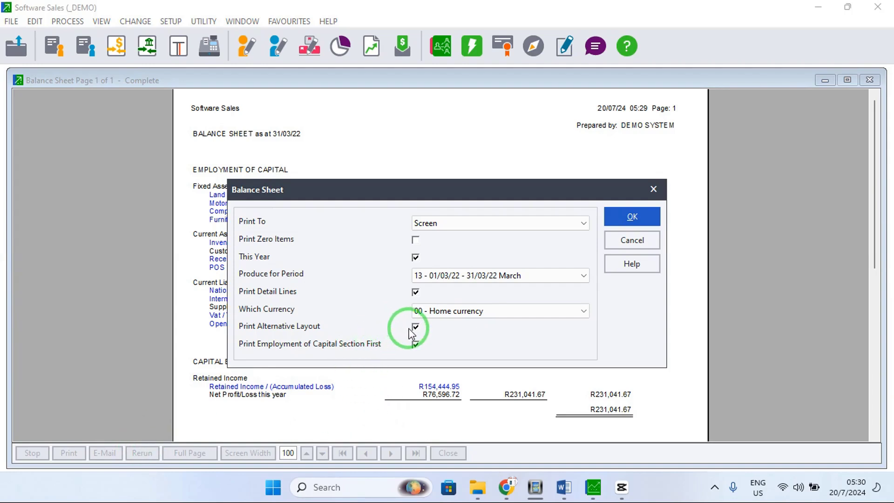
{"action": "left_click", "coordinate": [415, 345]}
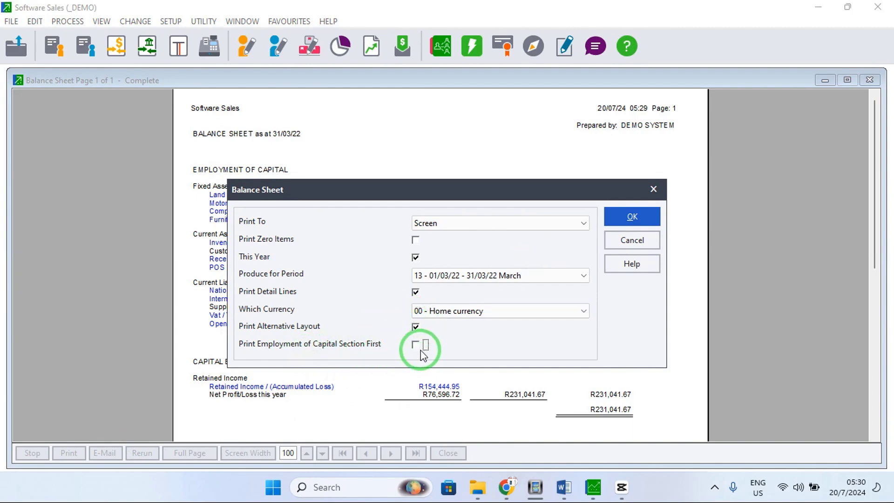
{"action": "left_click", "coordinate": [643, 217]}
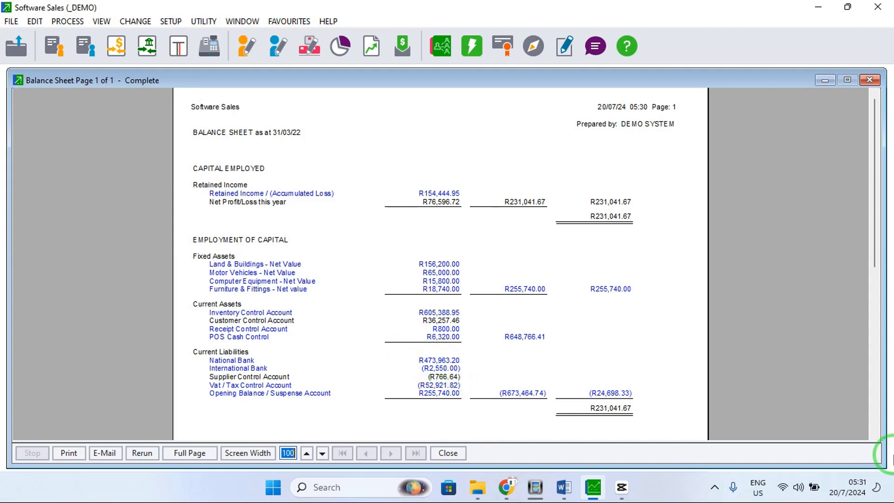
{"action": "left_click", "coordinate": [714, 488]}
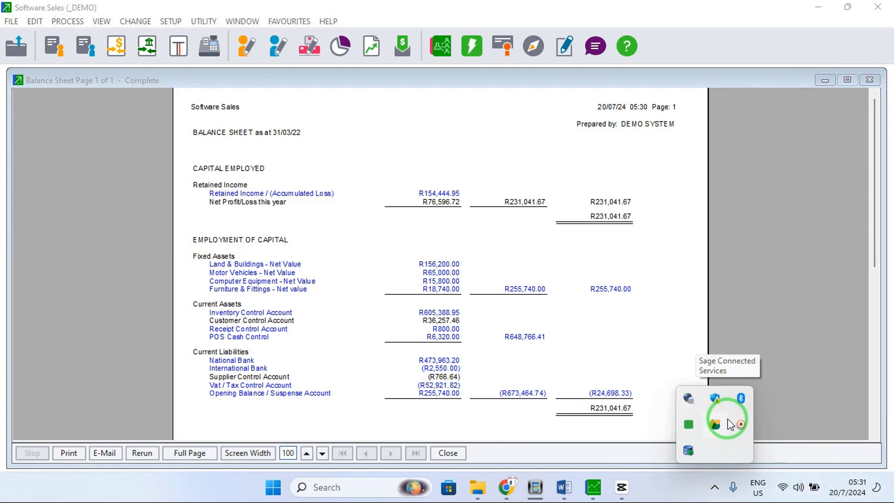
{"action": "left_click", "coordinate": [741, 427]}
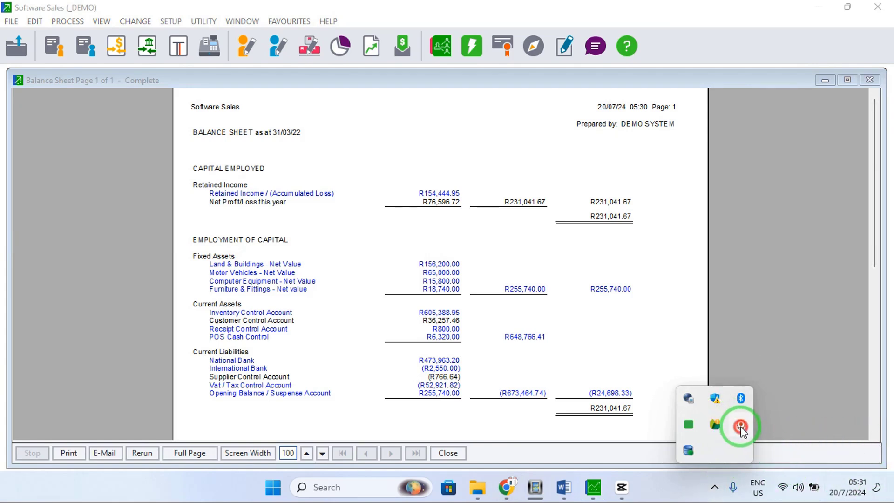